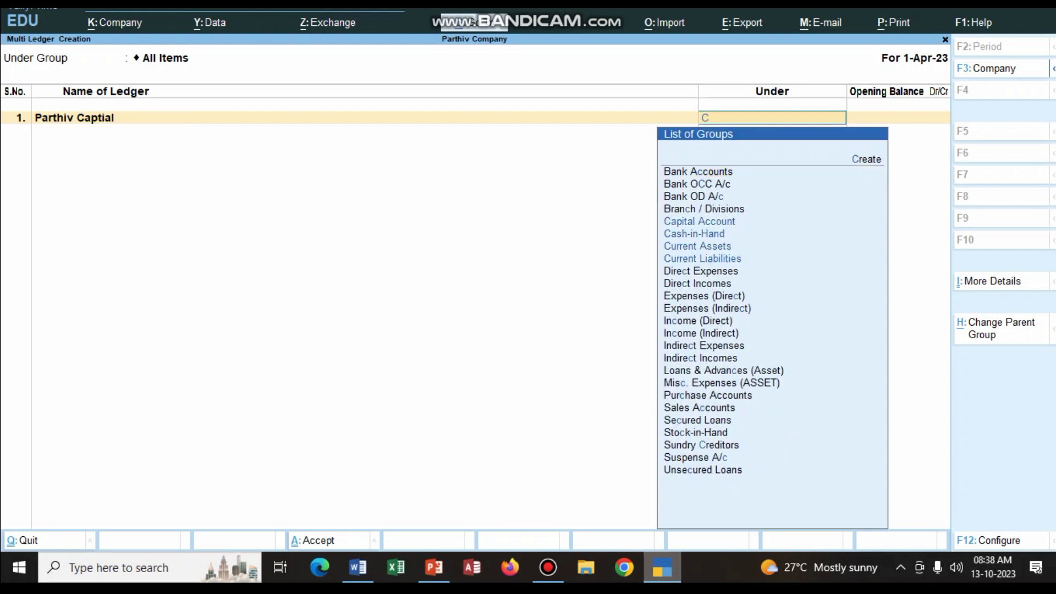
# Assign the owner's capital ledger to the Capital Account group and add a Dena Bank ledger under Bank Accounts.
pyautogui.press('Return')
pyautogui.press('Return')
pyautogui.write('Dena Bank')
pyautogui.press('Return')
pyautogui.write('ba')
pyautogui.press('Return')
pyautogui.press('Return')
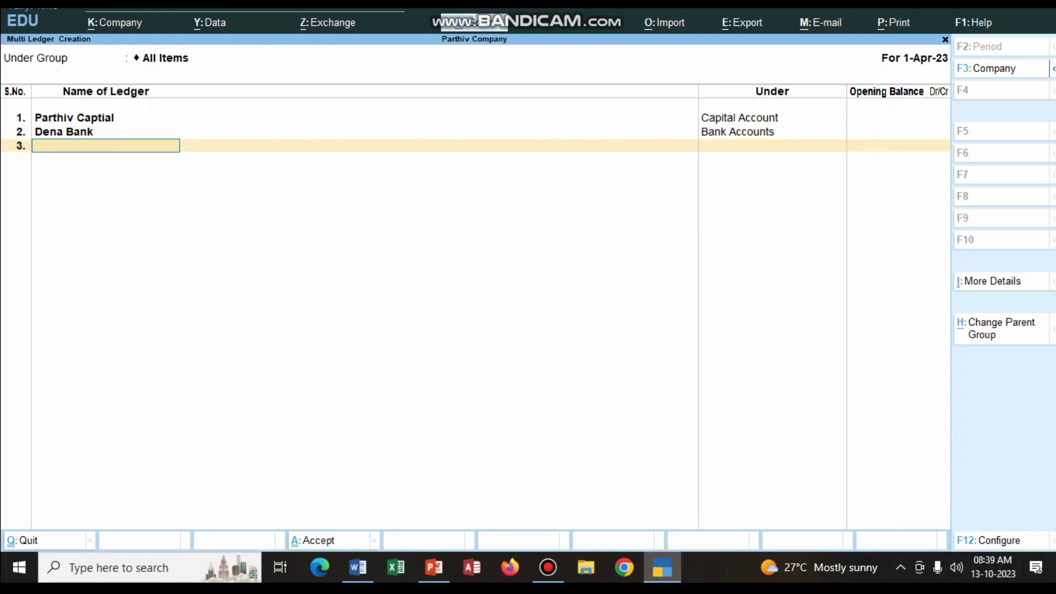
# Consult transaction 2 in the Word document and add a Furniture ledger under Fixed Assets in TallyPrime.
pyautogui.click(358, 567)
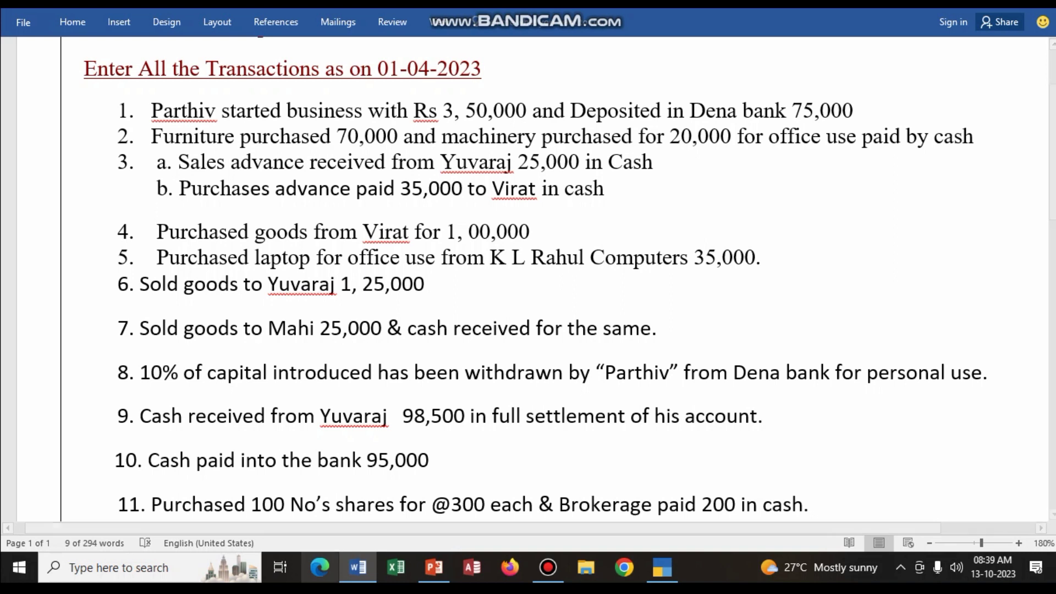
pyautogui.click(357, 567)
pyautogui.write('Furniture')
pyautogui.press('Return')
pyautogui.write('fix')
pyautogui.press('Return')
pyautogui.press('Return')
# Add a ledger named Machinry under the Fixed Assets group.
pyautogui.write('Machinry')
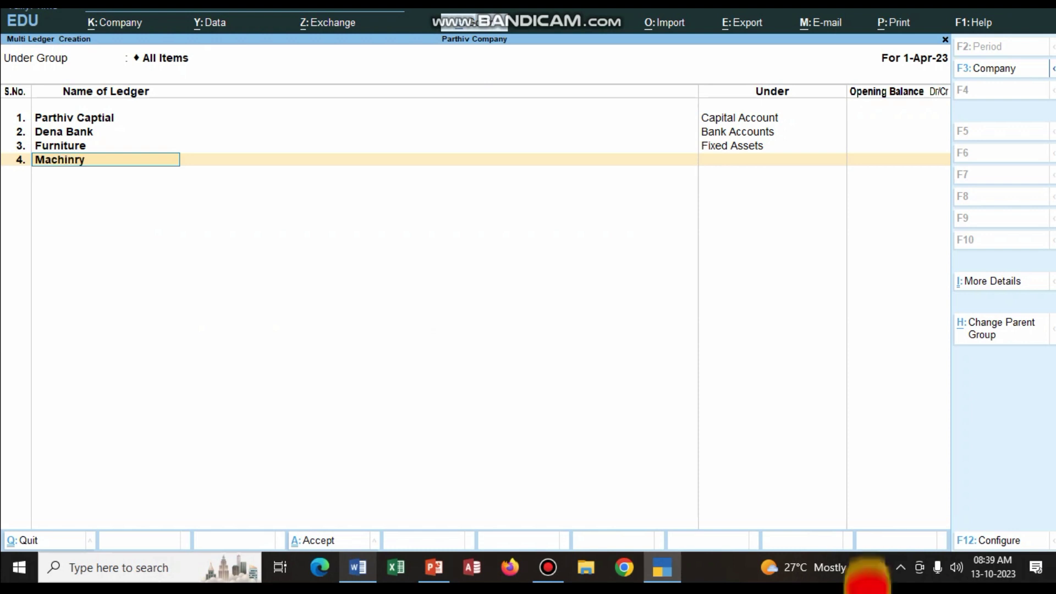
pyautogui.press('Return')
pyautogui.write('fix')
pyautogui.press('Return')
pyautogui.press('Return')
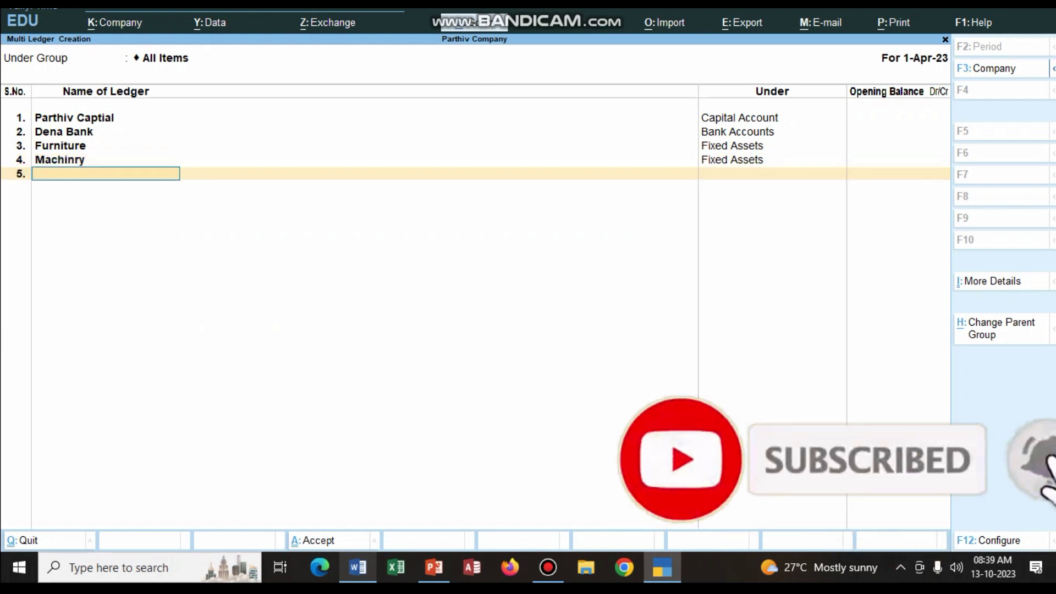
# Consult transaction 3 in Word and add the sales-advance customer's ledger under Sundry Debtors in TallyPrime.
pyautogui.hotkey('alt', 'Tab')
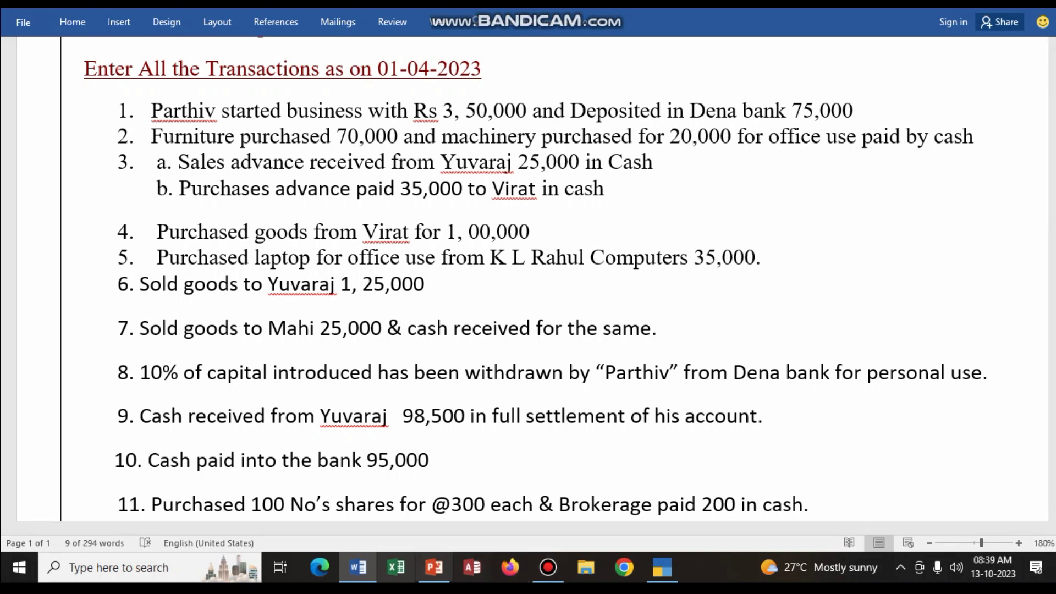
pyautogui.click(358, 567)
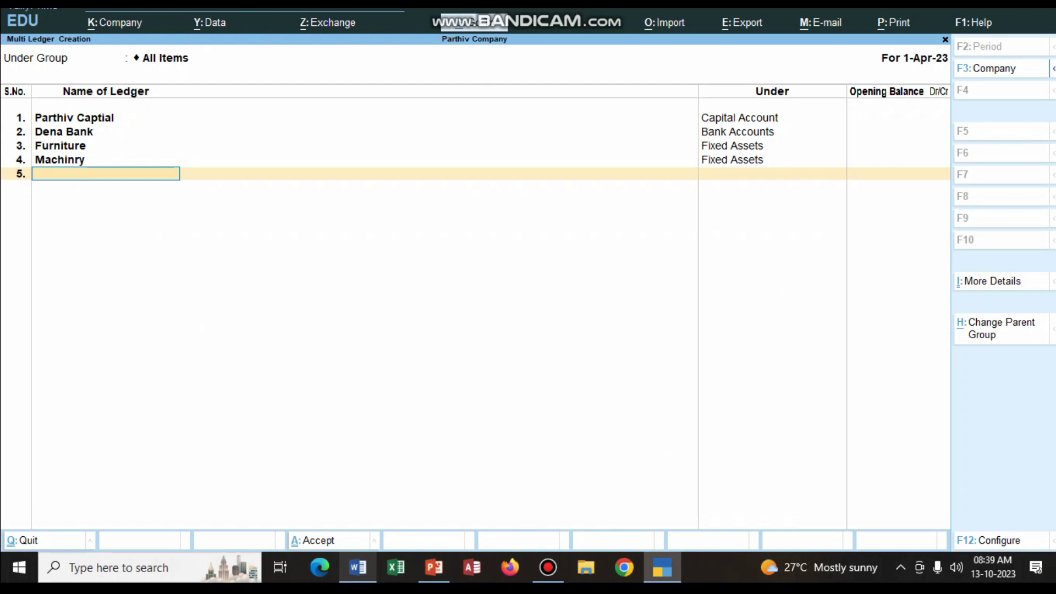
pyautogui.write('Yuvarja')
pyautogui.press('BackSpace')
pyautogui.press('BackSpace')
pyautogui.write('aj')
pyautogui.press('Return')
pyautogui.write('Su')
pyautogui.press('Down')
pyautogui.press('Down')
pyautogui.press('Return')
pyautogui.press('Return')
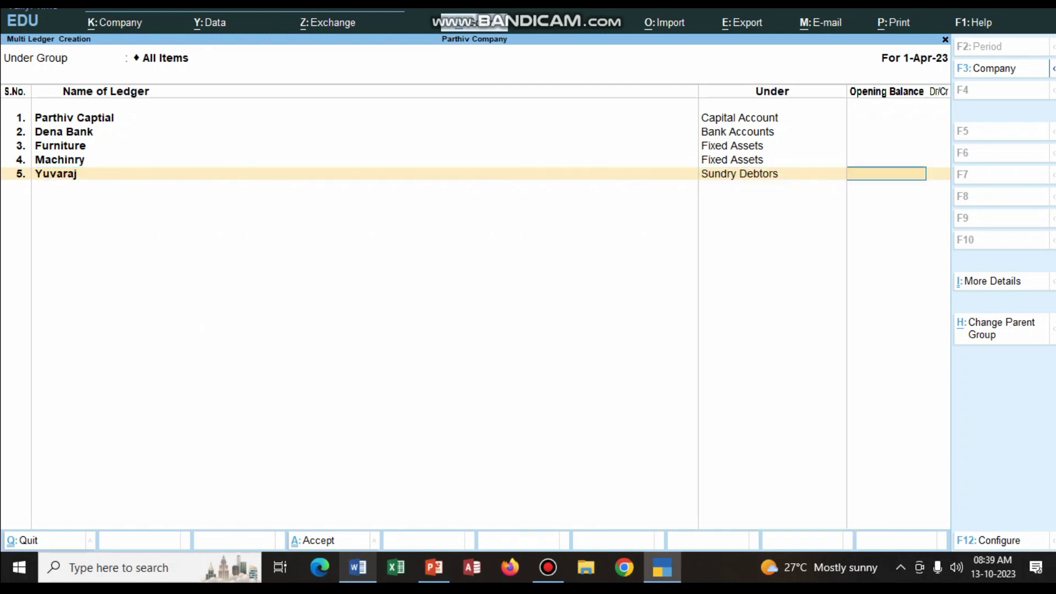
# Add a ledger for the supplier who received the purchase advance under Sundry Creditors.
pyautogui.write('Virat')
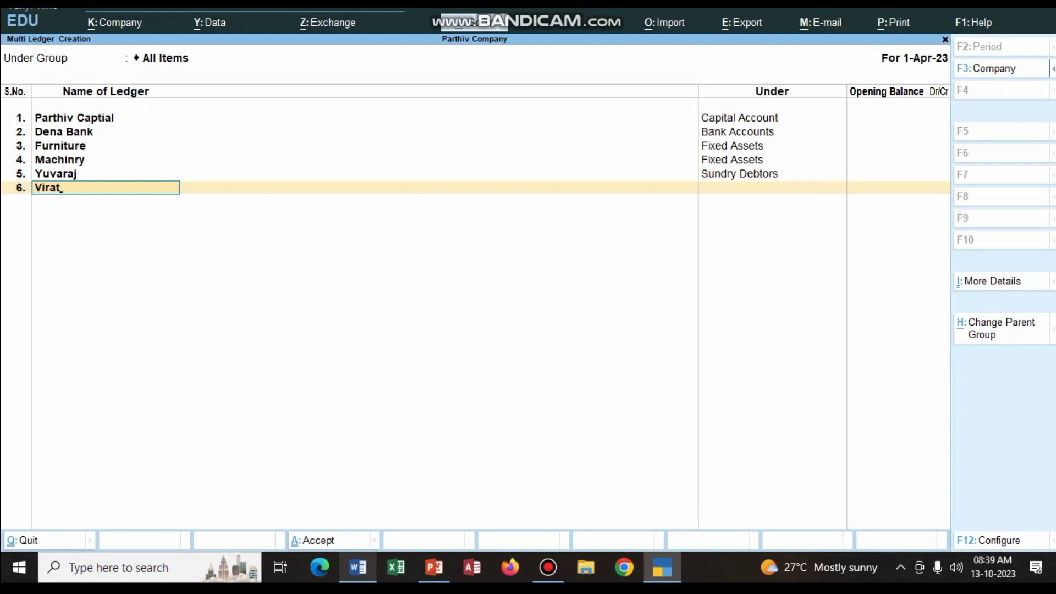
pyautogui.press('Return')
pyautogui.write('Su')
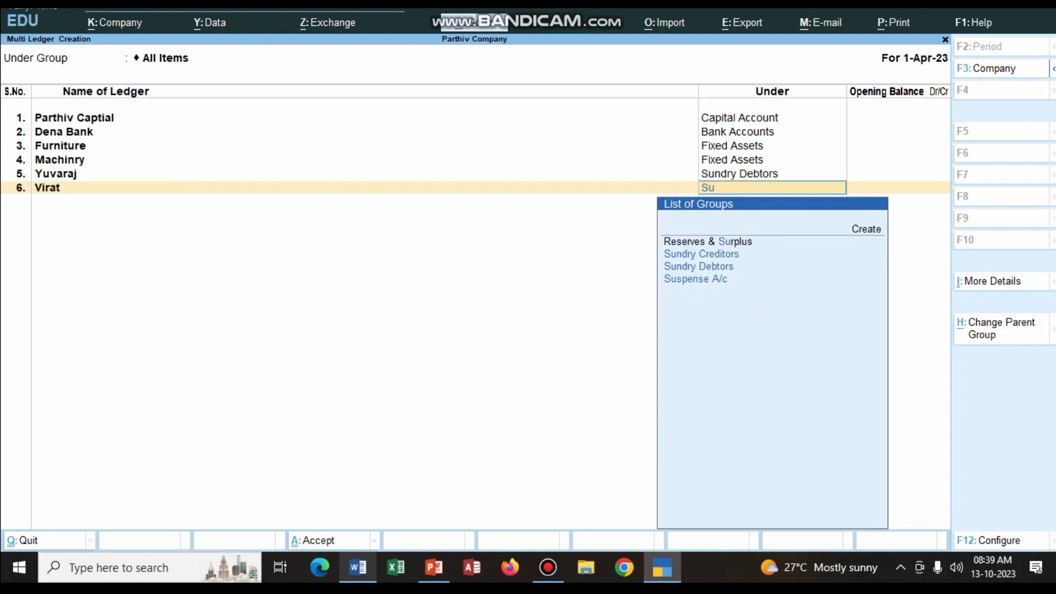
pyautogui.press('Down')
pyautogui.press('Return')
pyautogui.press('Return')
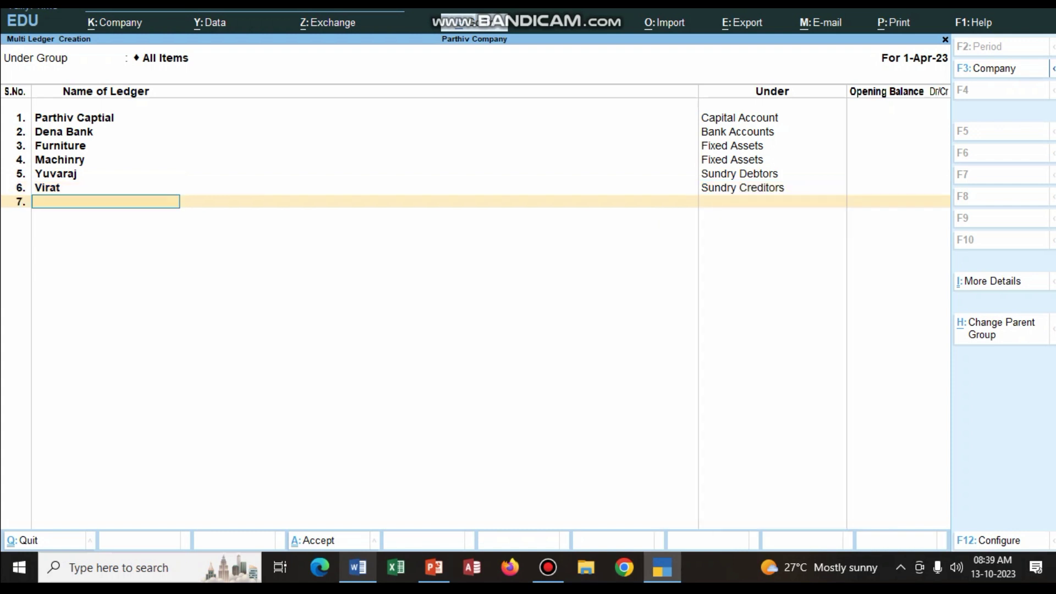
# Consult transactions 4 and 5 in Word and add a Laptops ledger under Fixed Assets in TallyPrime.
pyautogui.hotkey('alt', 'Tab')
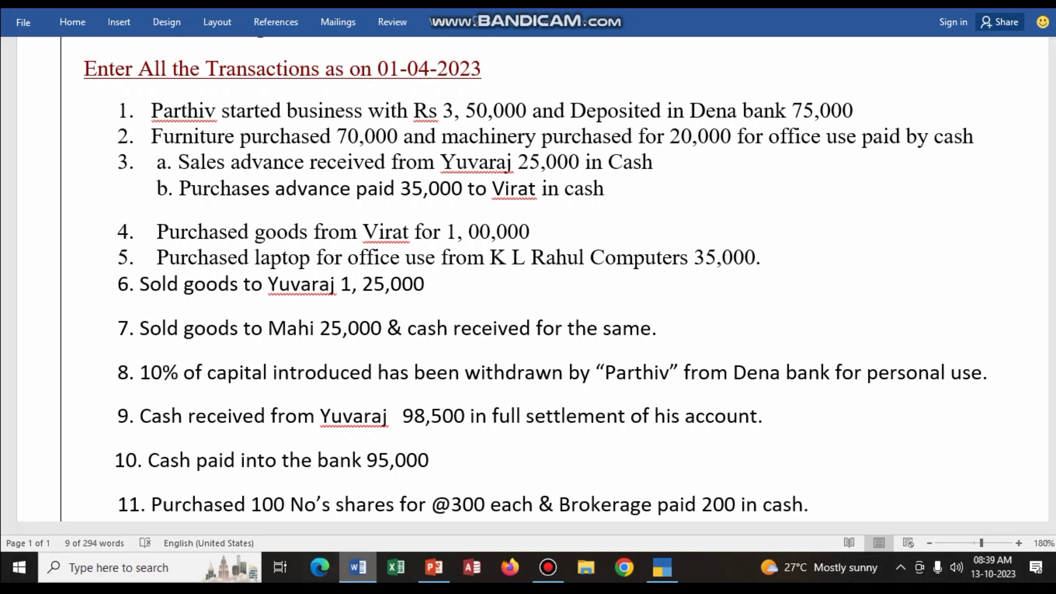
pyautogui.hotkey('alt', 'Tab')
pyautogui.write('Laptops')
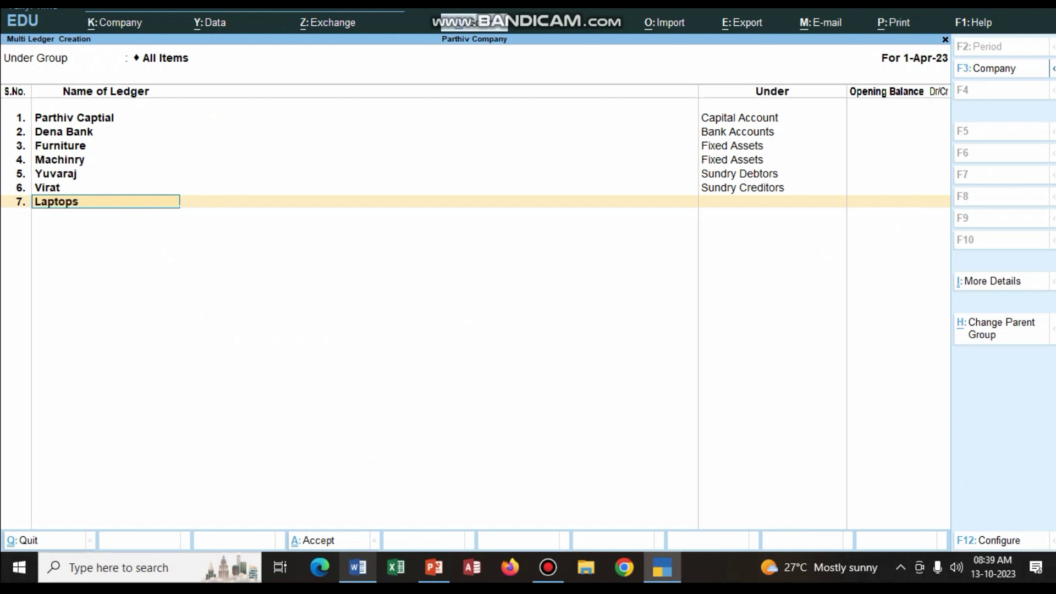
pyautogui.press('Return')
pyautogui.write('f')
pyautogui.press('Return')
pyautogui.press('Return')
# Add a ledger named K L Rahul Computers under the Sundry Creditors group.
pyautogui.write('K L')
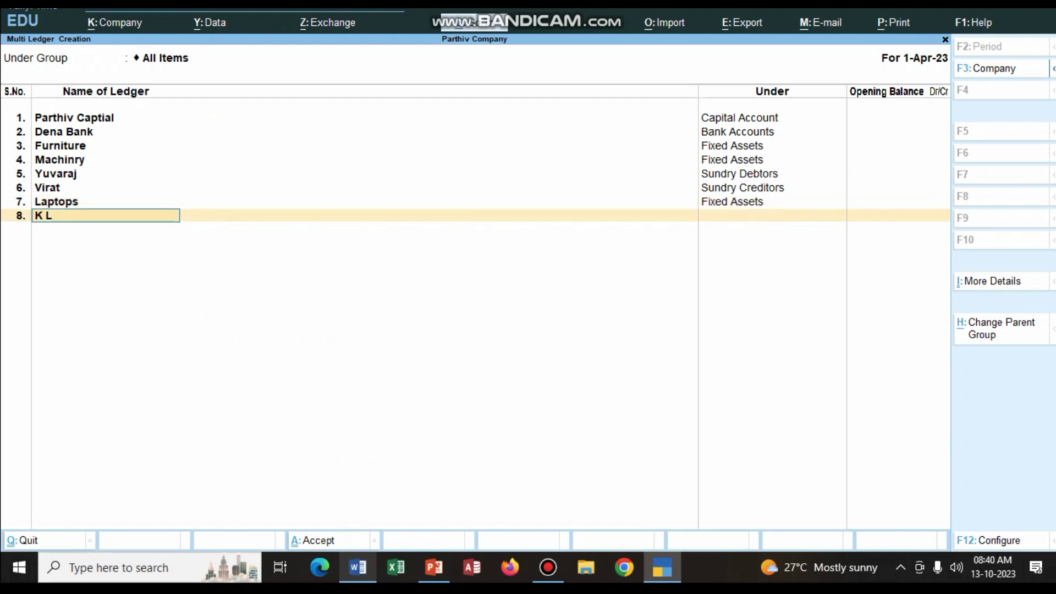
pyautogui.write(' Rahul Computers')
pyautogui.press('Return')
pyautogui.write('Su')
pyautogui.press('Down')
pyautogui.press('Return')
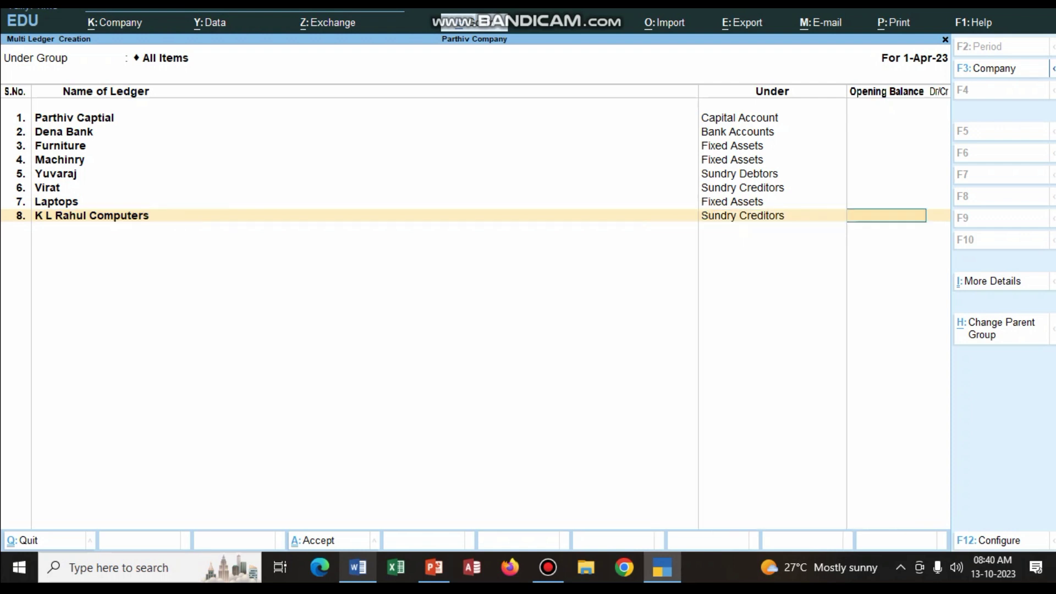
pyautogui.press('Return')
# Review the purchase transactions in Word and add a Purchases ledger under Purchase Accounts in TallyPrime.
pyautogui.hotkey('alt', 'Tab')
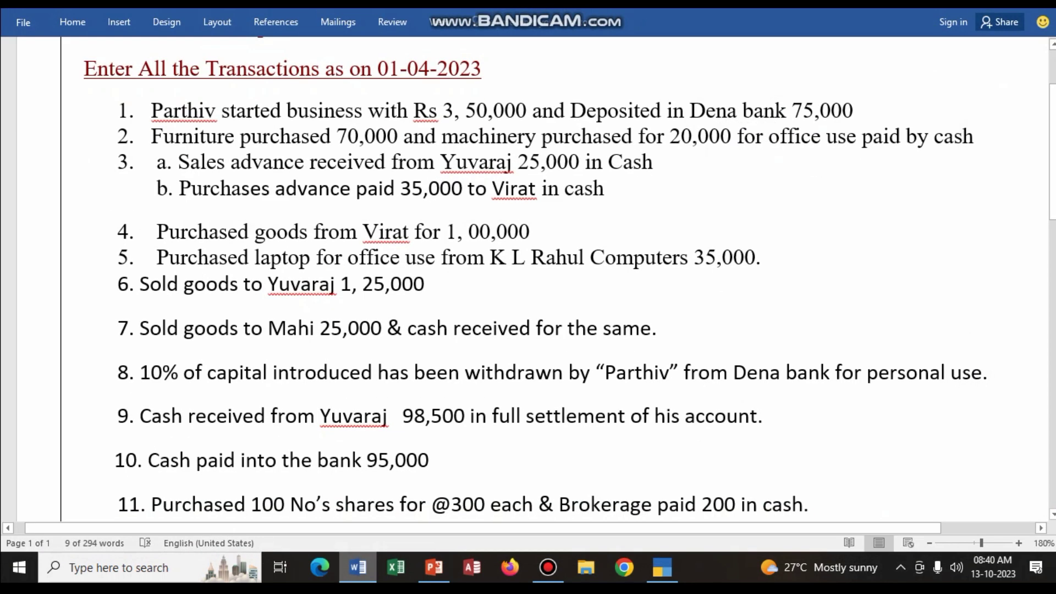
pyautogui.scroll(-3, 570, 279)
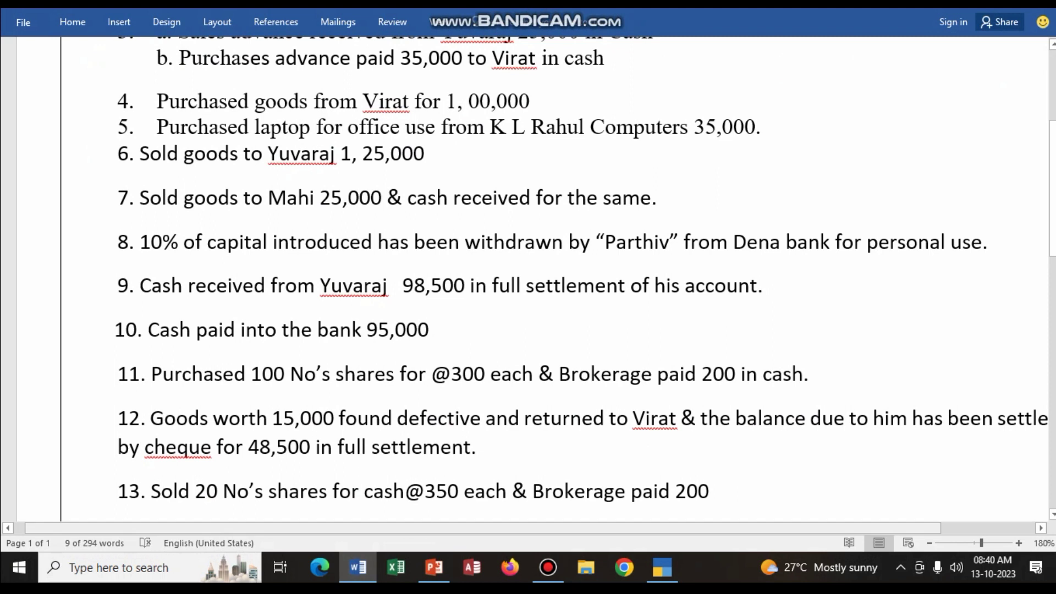
pyautogui.hotkey('alt', 'Tab')
pyautogui.write('Purchases')
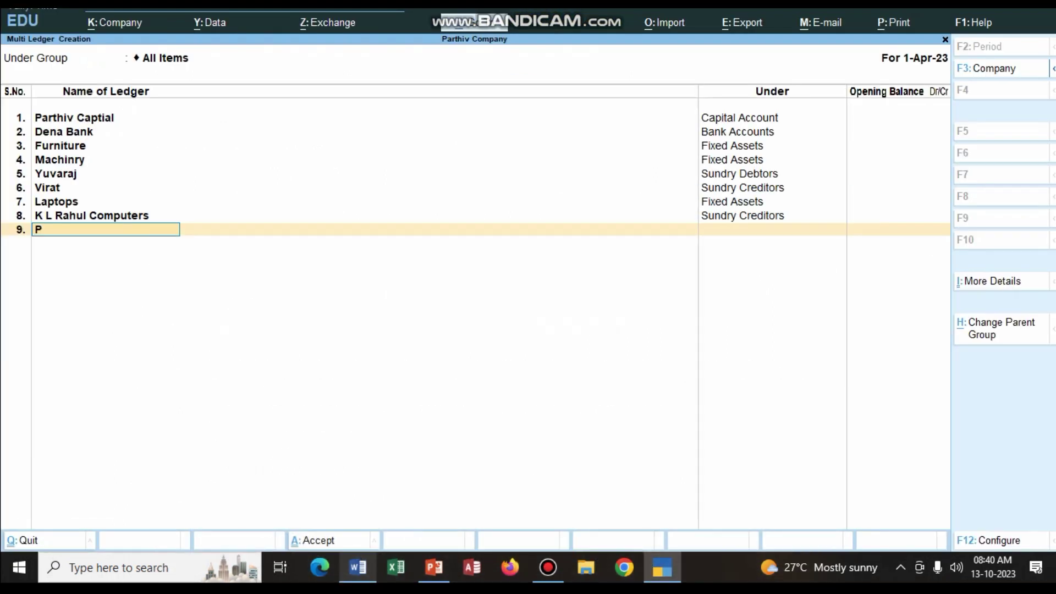
pyautogui.press('Return')
pyautogui.write('pur')
pyautogui.press('Return')
pyautogui.press('Return')
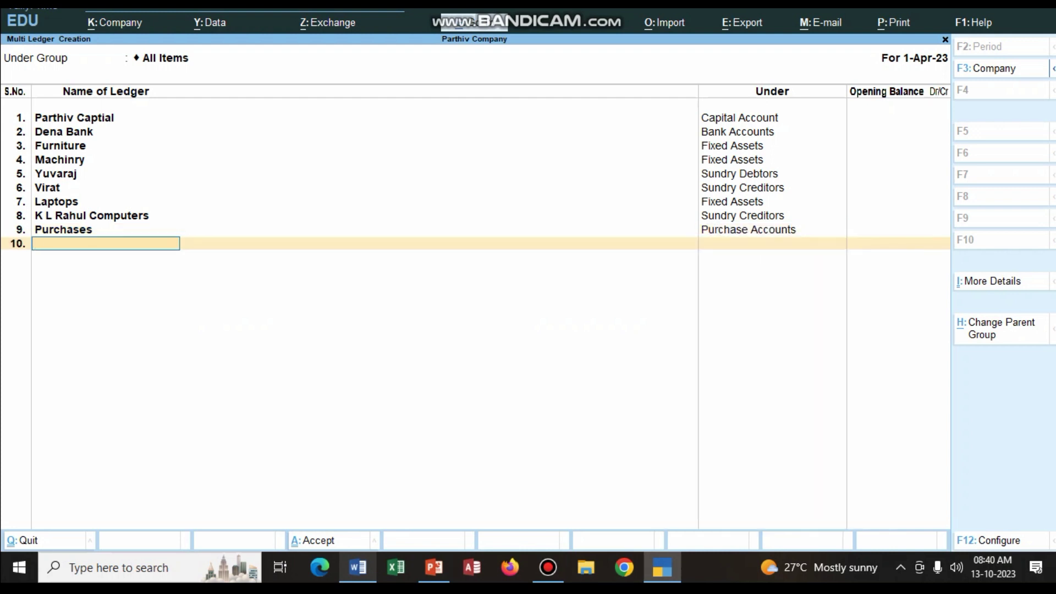
# Review the sales transactions in Word and add a Sales ledger under Sales Accounts in TallyPrime.
pyautogui.hotkey('alt', 'Tab')
pyautogui.scroll(-1, 586, 279)
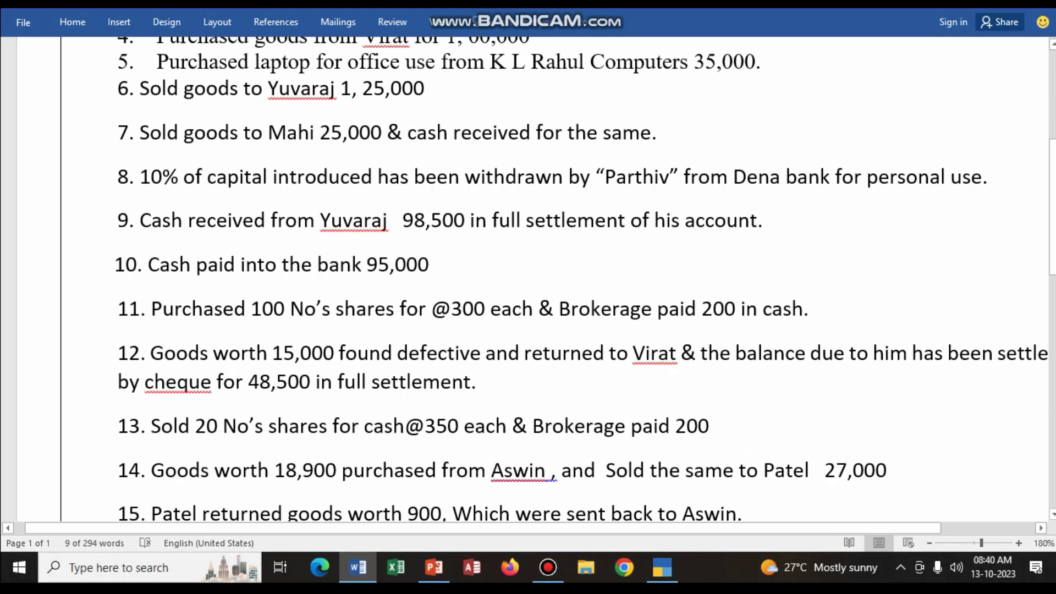
pyautogui.hotkey('alt', 'Tab')
pyautogui.write('Sales')
pyautogui.press('Return')
pyautogui.write('Sa')
pyautogui.press('Return')
pyautogui.press('Return')
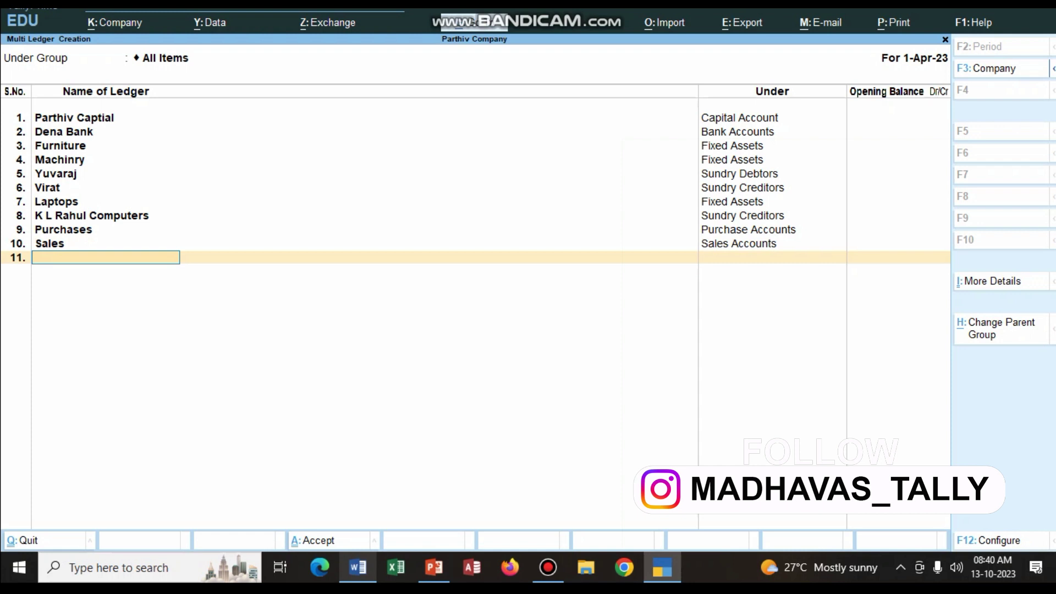
# Switch to Word and colour the customer's name and the word "cash" red in transaction 7.
pyautogui.hotkey('alt', 'Tab')
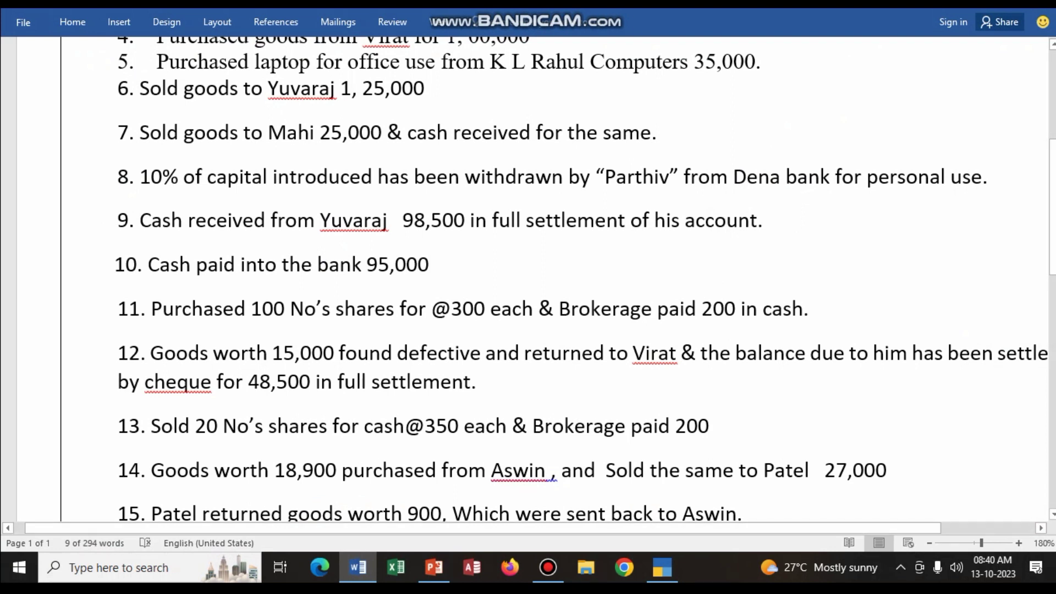
pyautogui.moveTo(268, 135); pyautogui.dragTo(331, 135)
pyautogui.click(418, 117)
pyautogui.moveTo(407, 134); pyautogui.dragTo(453, 135)
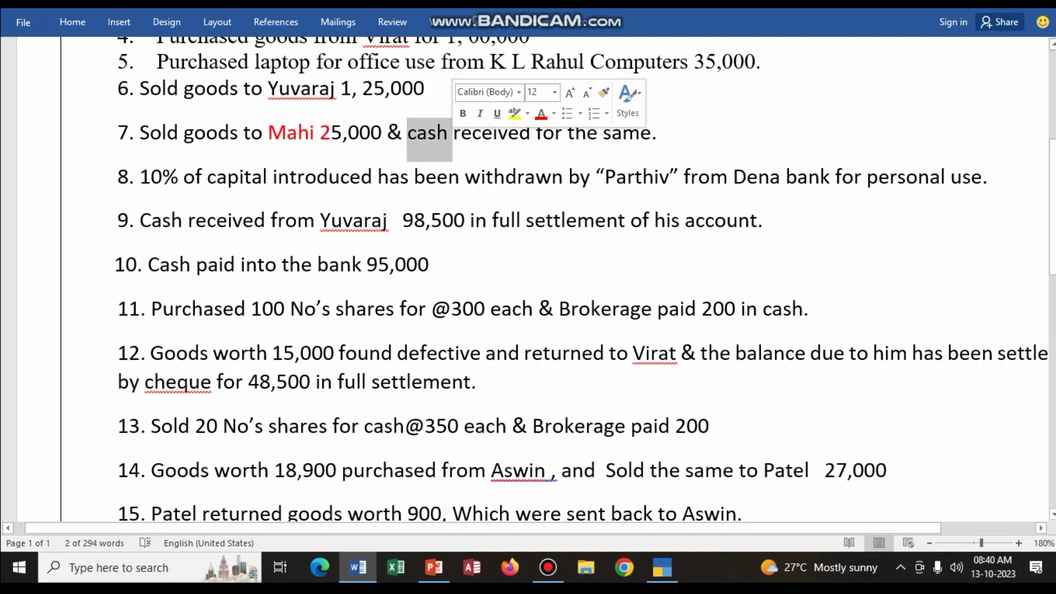
pyautogui.click(542, 114)
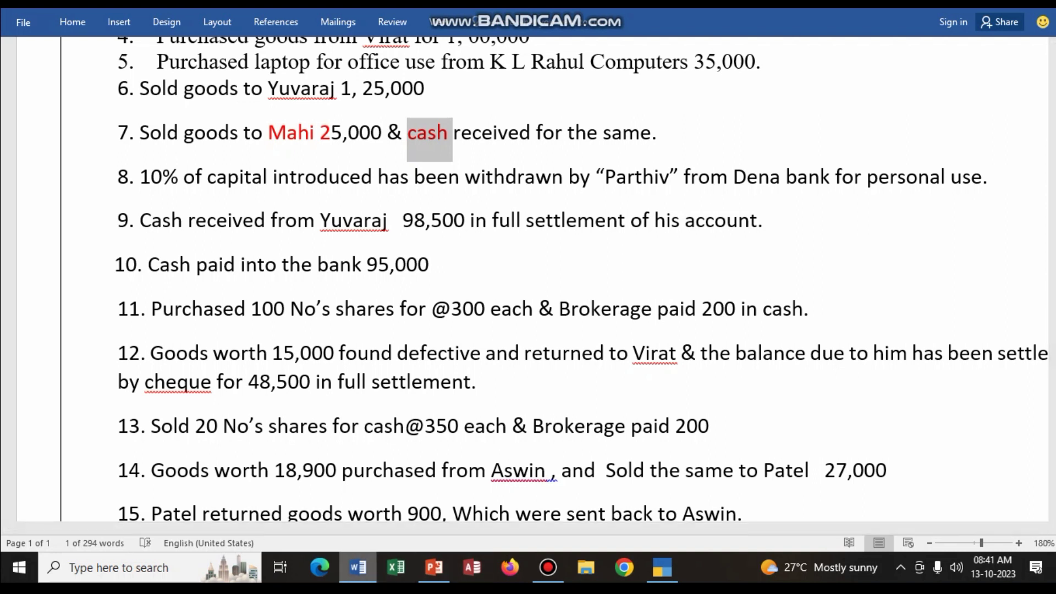
# Return to TallyPrime and add the owner's Drawings ledger under the Capital Account group.
pyautogui.hotkey('alt', 'Tab')
pyautogui.write('P')
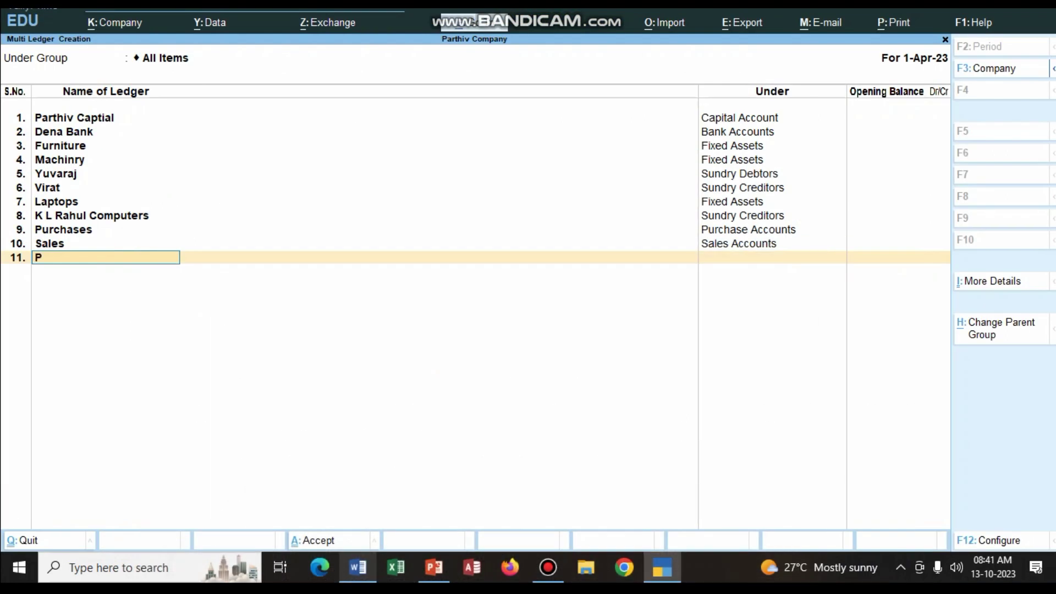
pyautogui.write('arthiv Drawings')
pyautogui.press('Return')
pyautogui.write('Capital Account')
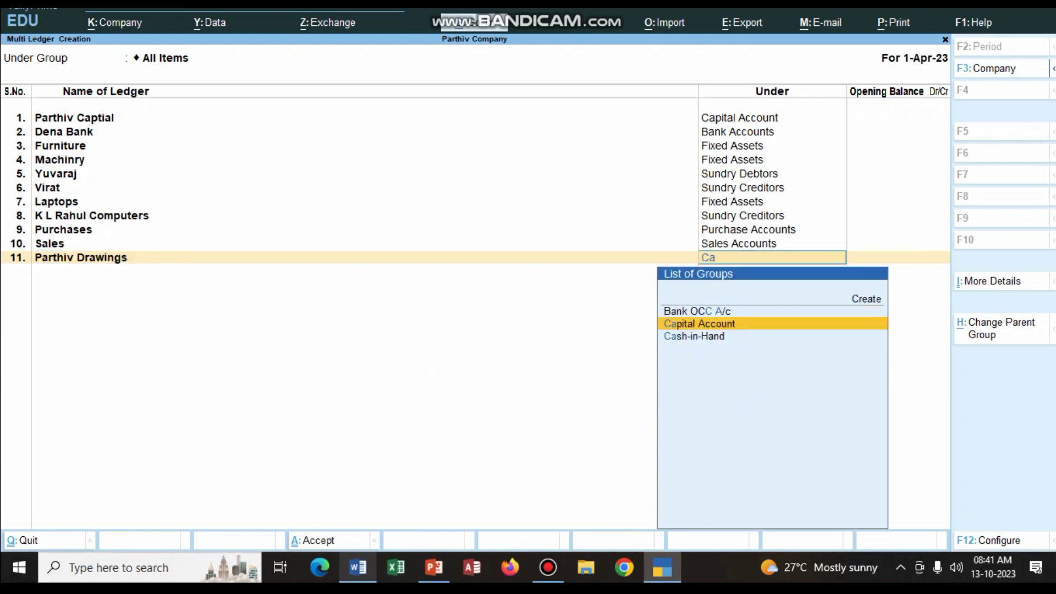
pyautogui.press('Return')
pyautogui.press('Return')
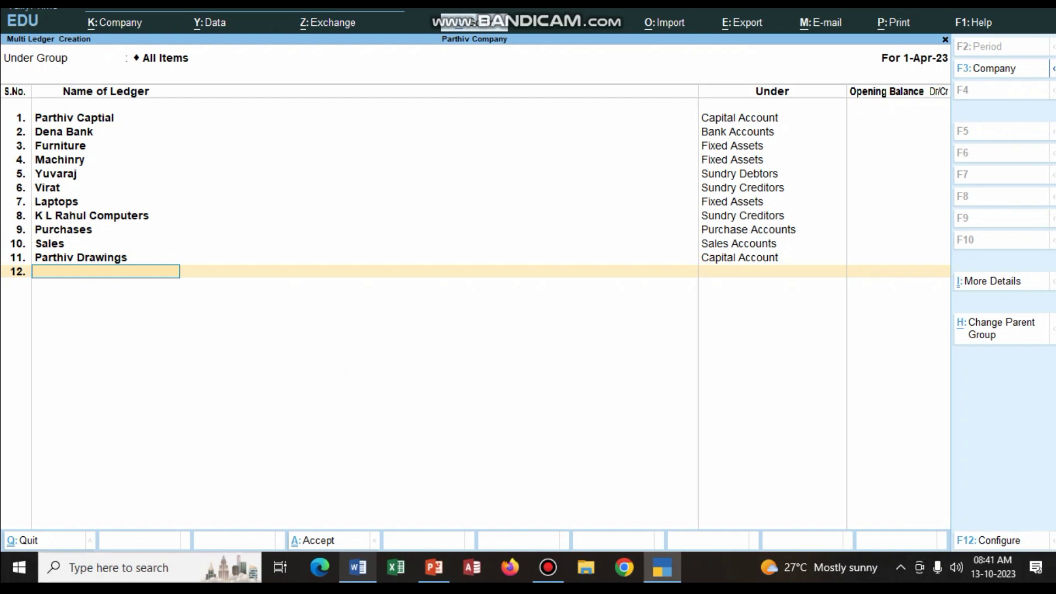
# Review transactions 9 to 11 in Word and add a Shares ledger under Investments in TallyPrime.
pyautogui.hotkey('alt', 'Tab')
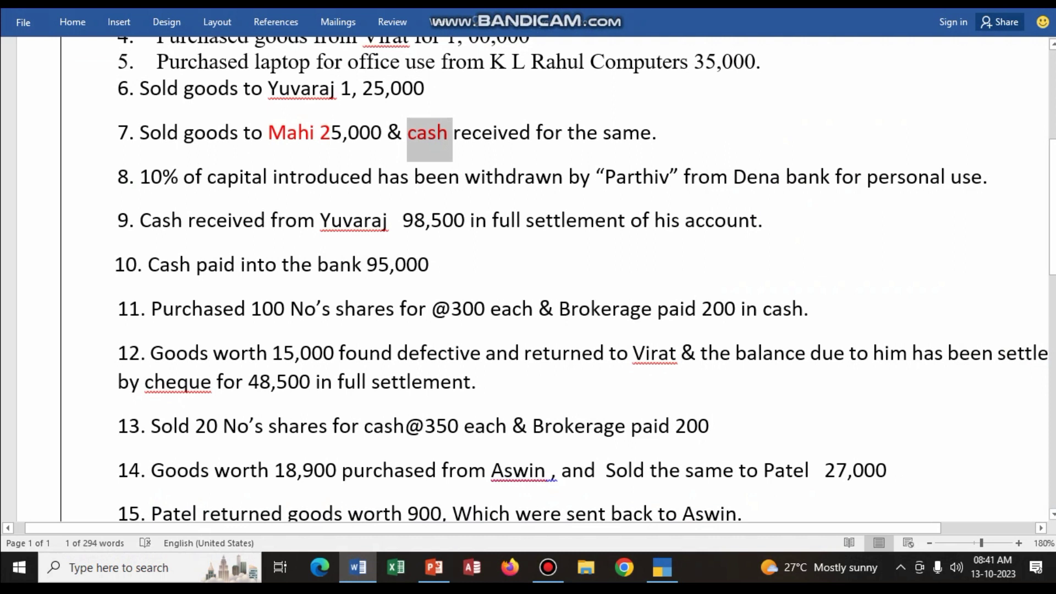
pyautogui.scroll(-2, 528, 276)
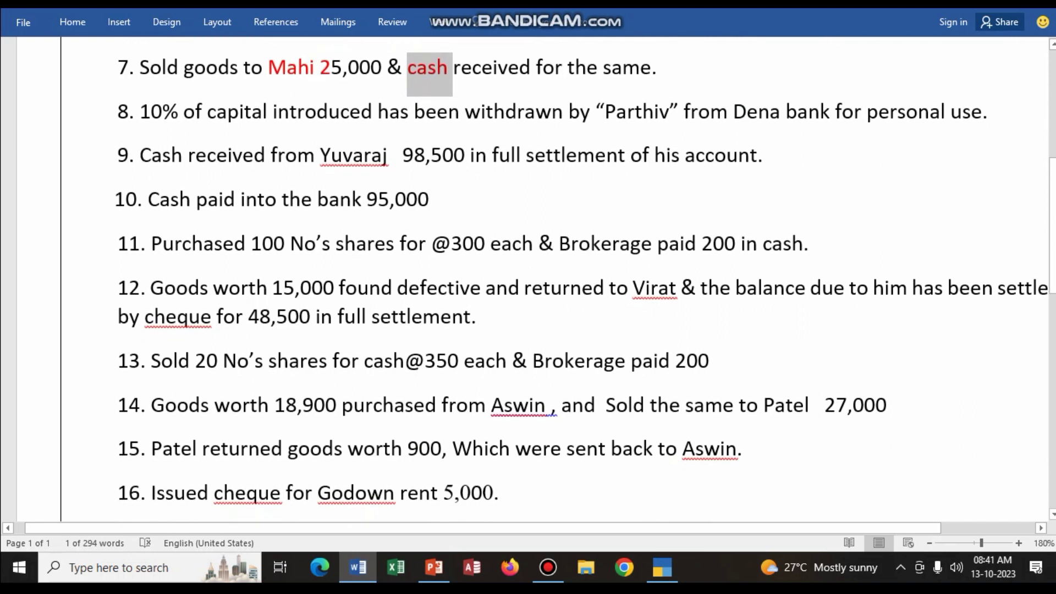
pyautogui.scroll(-4, 528, 275)
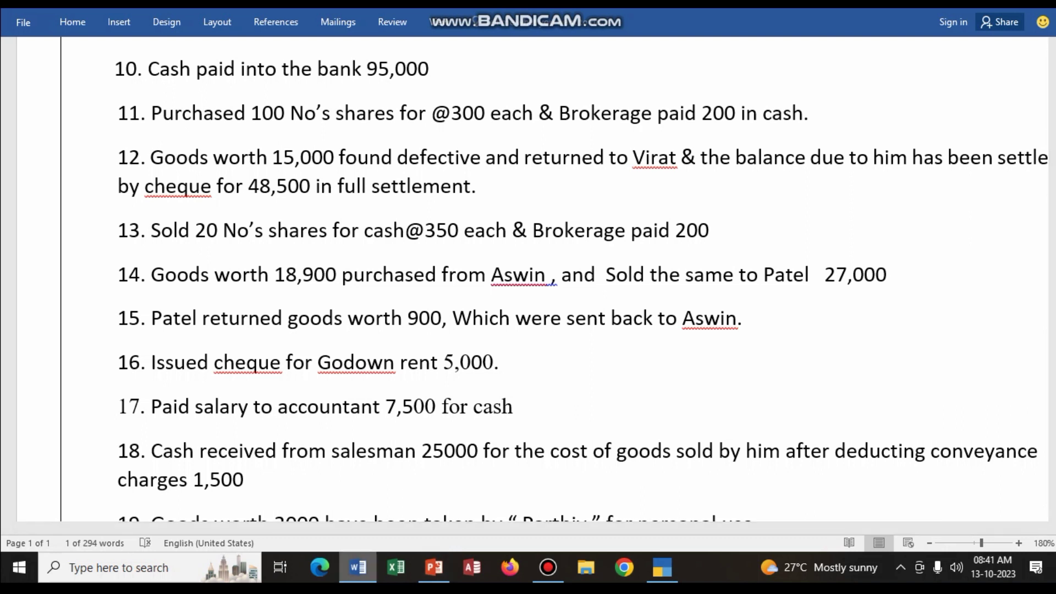
pyautogui.hotkey('alt', 'Tab')
pyautogui.write('Shares')
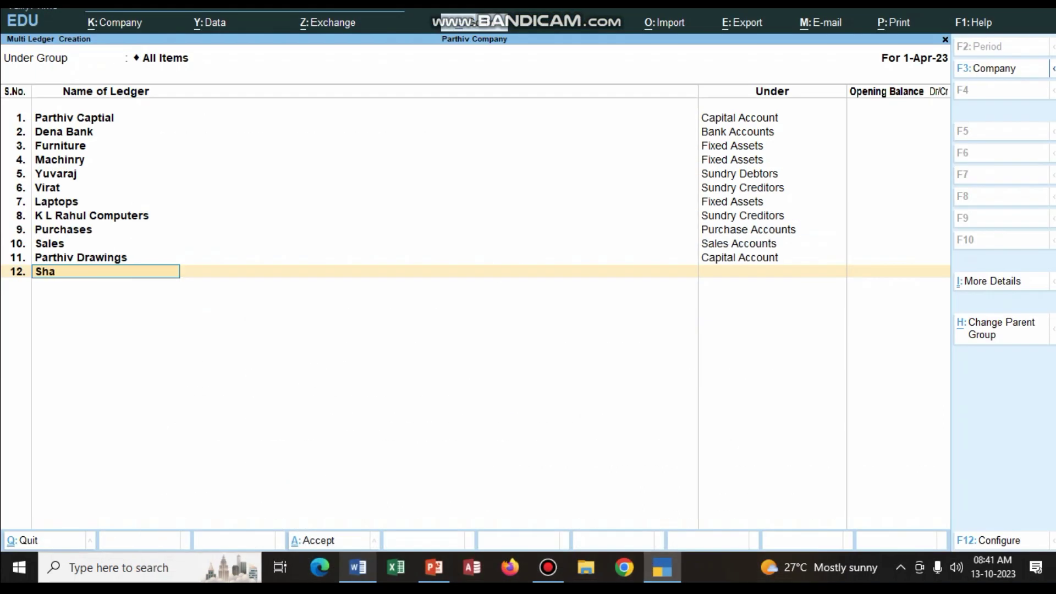
pyautogui.press('Return')
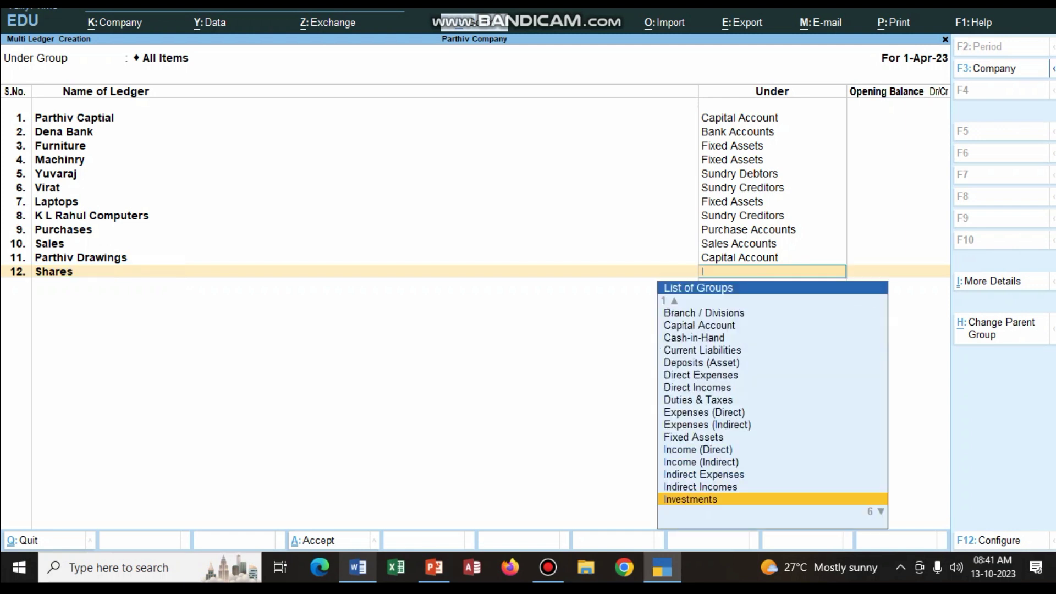
pyautogui.press('Return')
pyautogui.press('Return')
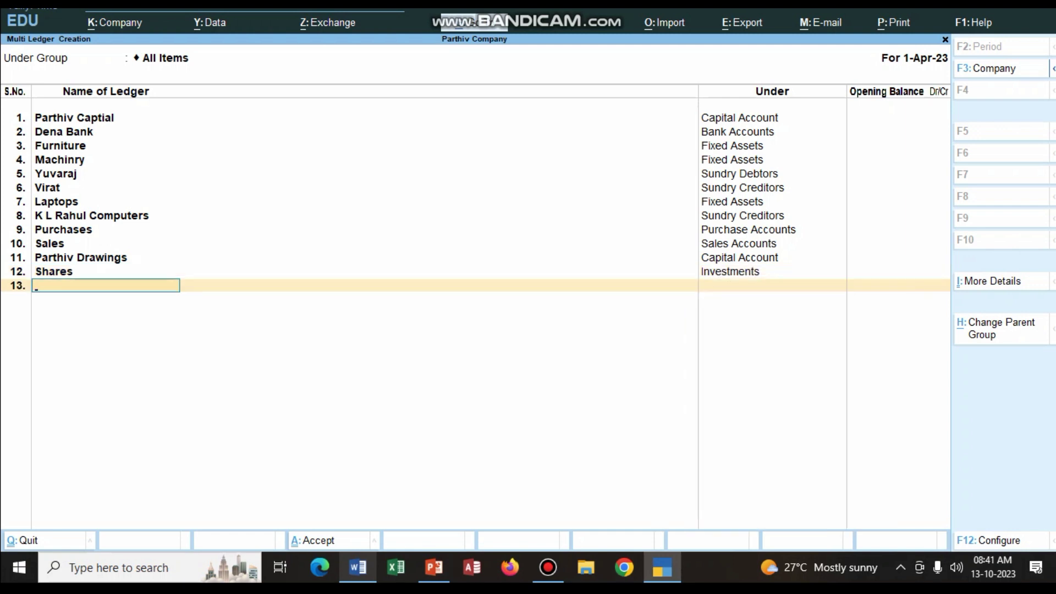
# Add a Brokerage ledger under the Indirect Expenses group.
pyautogui.write('Brokerage')
pyautogui.press('Return')
pyautogui.write('i')
pyautogui.press('Up')
pyautogui.press('Up')
pyautogui.press('Up')
pyautogui.press('Return')
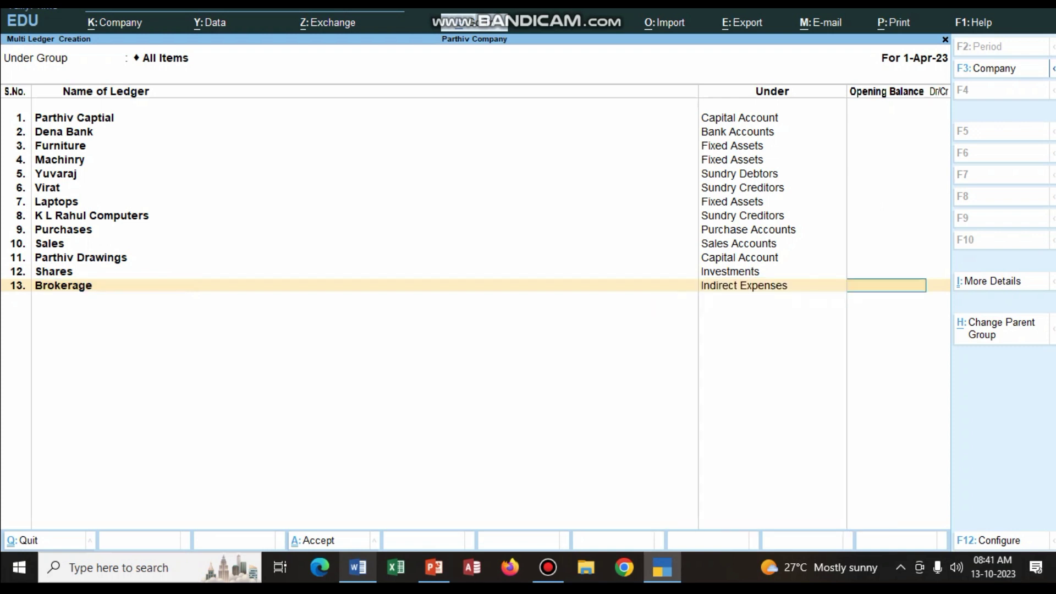
pyautogui.press('Return')
# Consult transaction 12 in Word and add a ledger named Purchases Retunes under Purchase Accounts in TallyPrime.
pyautogui.hotkey('alt', 'Tab')
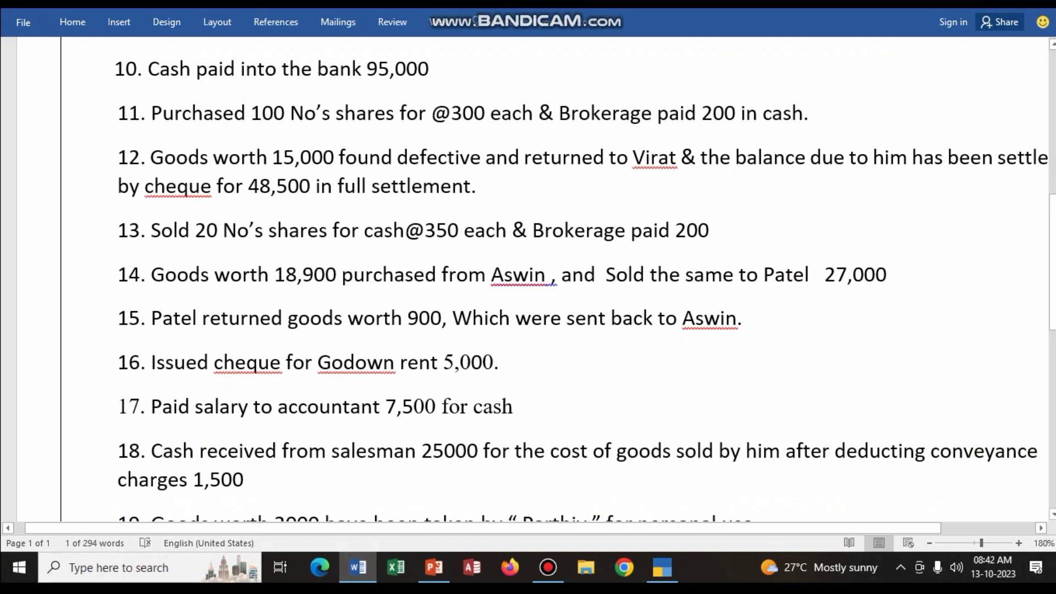
pyautogui.hotkey('alt', 'Tab')
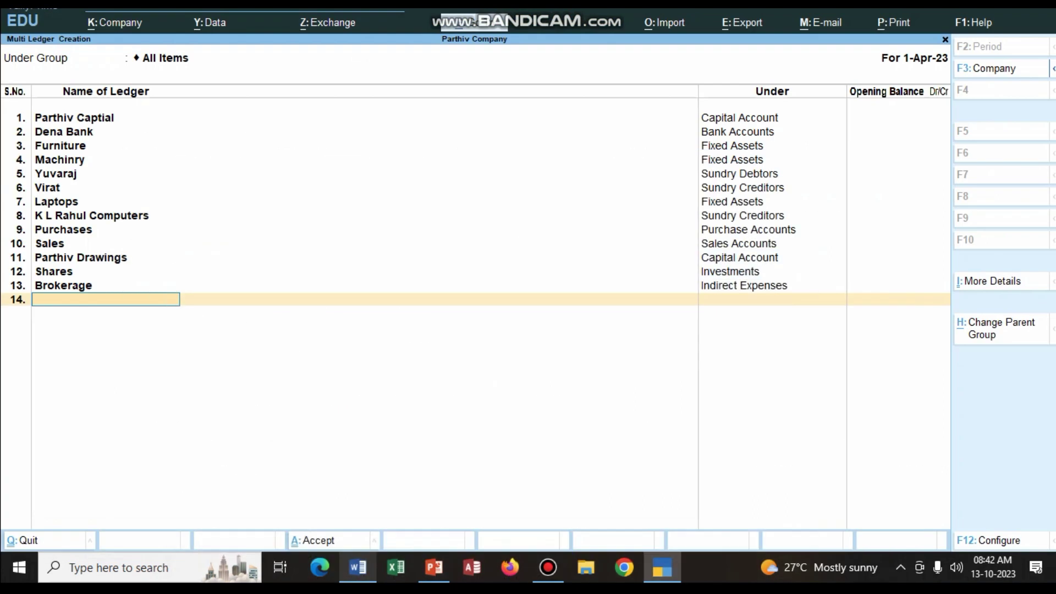
pyautogui.write('Purchases Retunes')
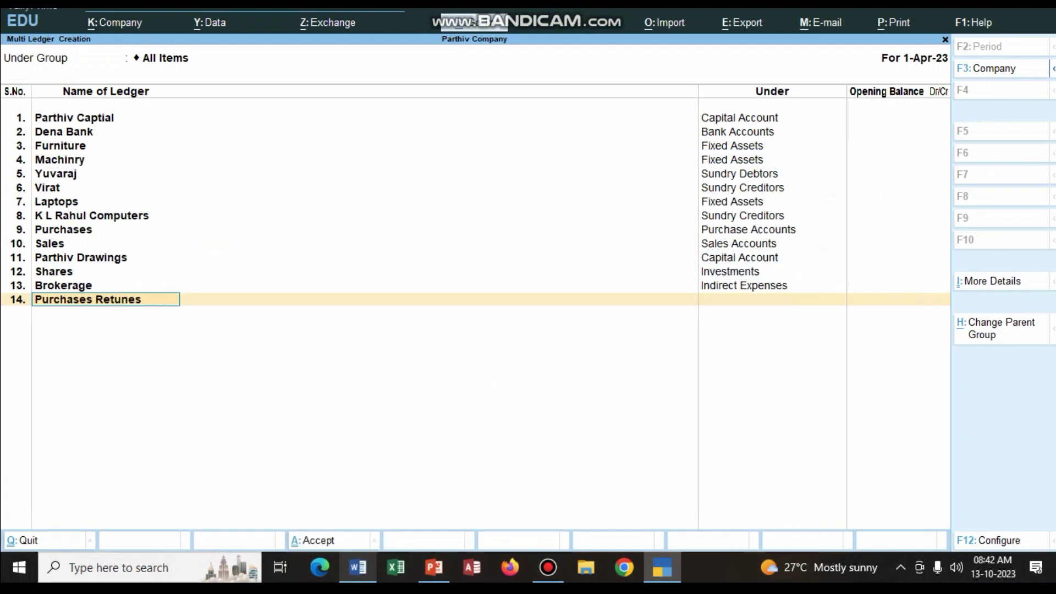
pyautogui.press('Return')
pyautogui.write('P')
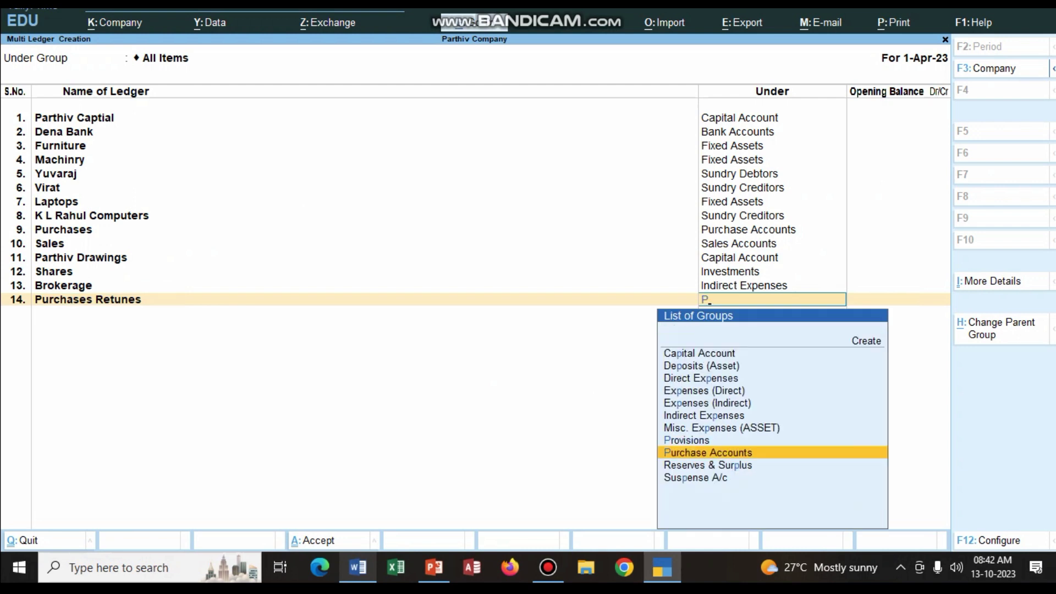
pyautogui.press('Return')
pyautogui.press('Return')
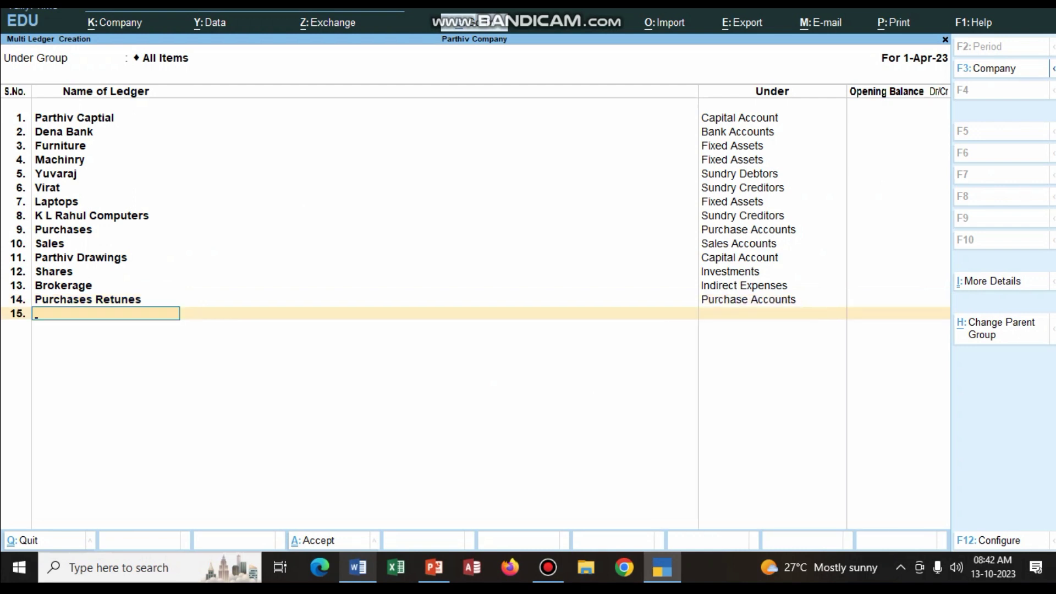